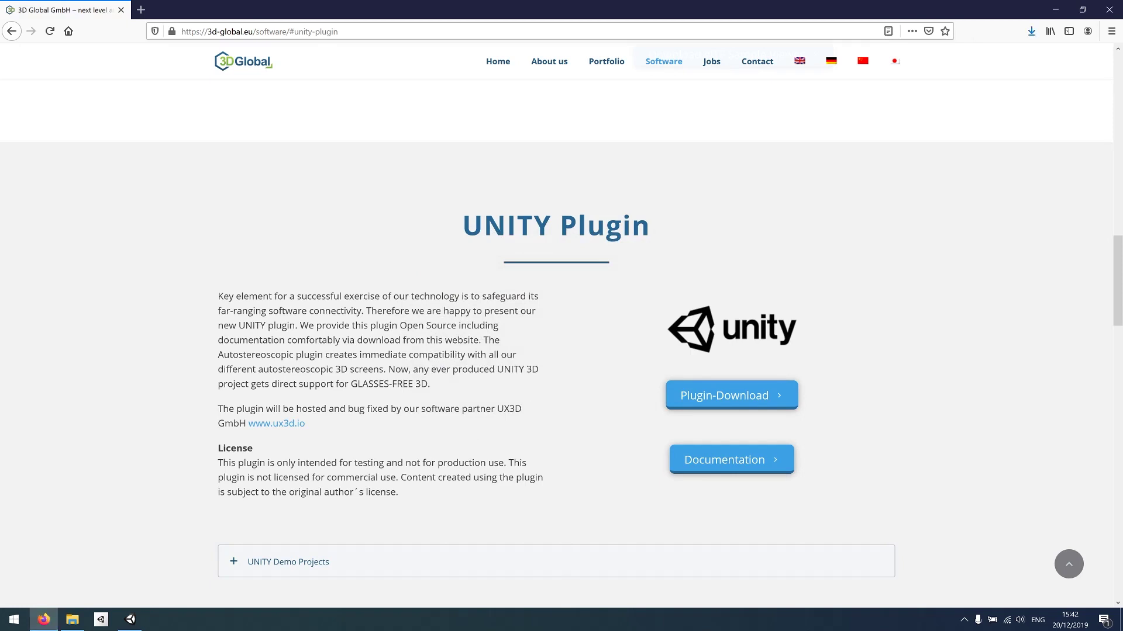
# Step: In File Explorer, extract AS3D_Unity_Plugin.zip into the Downloads folder, entering the archive password, and select the extracted Unity package
pyautogui.click(72, 621)
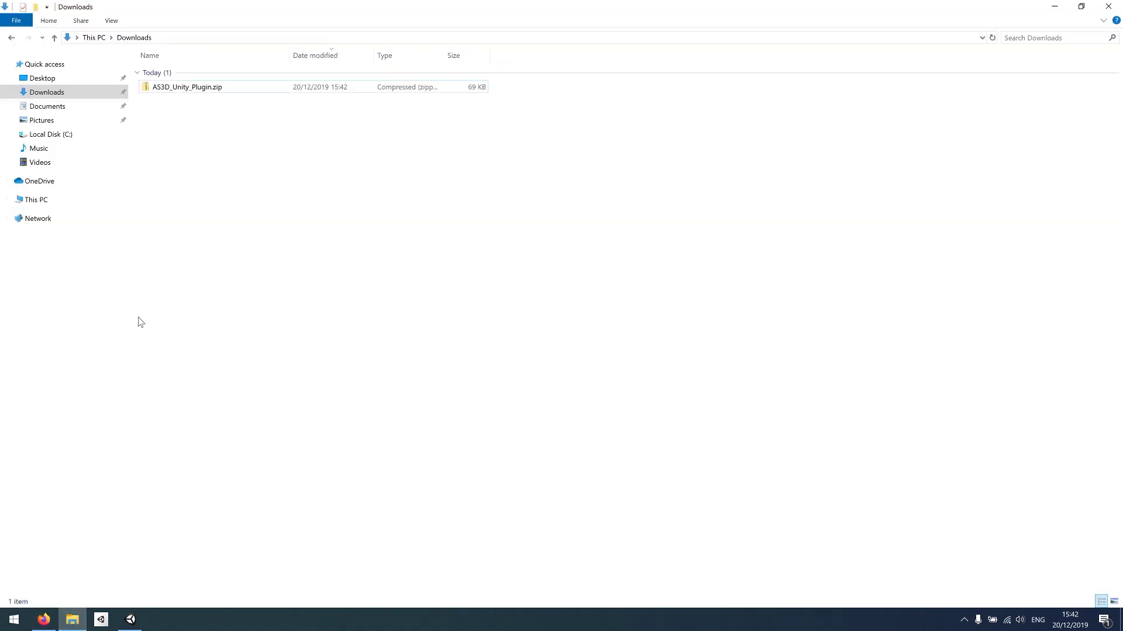
pyautogui.click(188, 90)
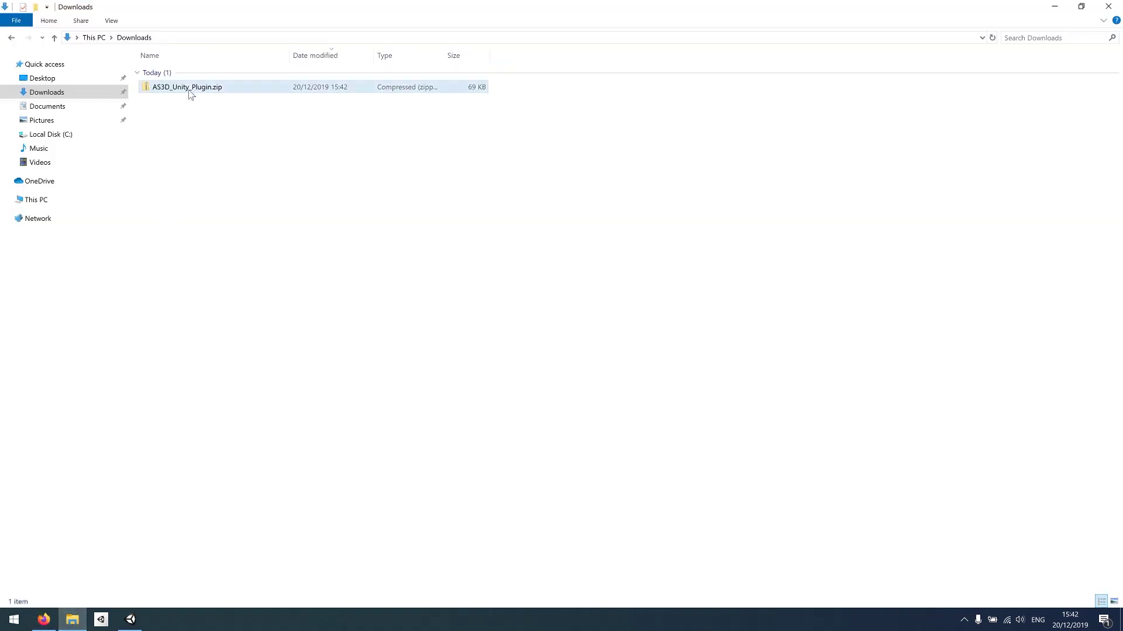
pyautogui.rightClick(236, 92)
pyautogui.moveTo(304, 167)
pyautogui.click(462, 207)
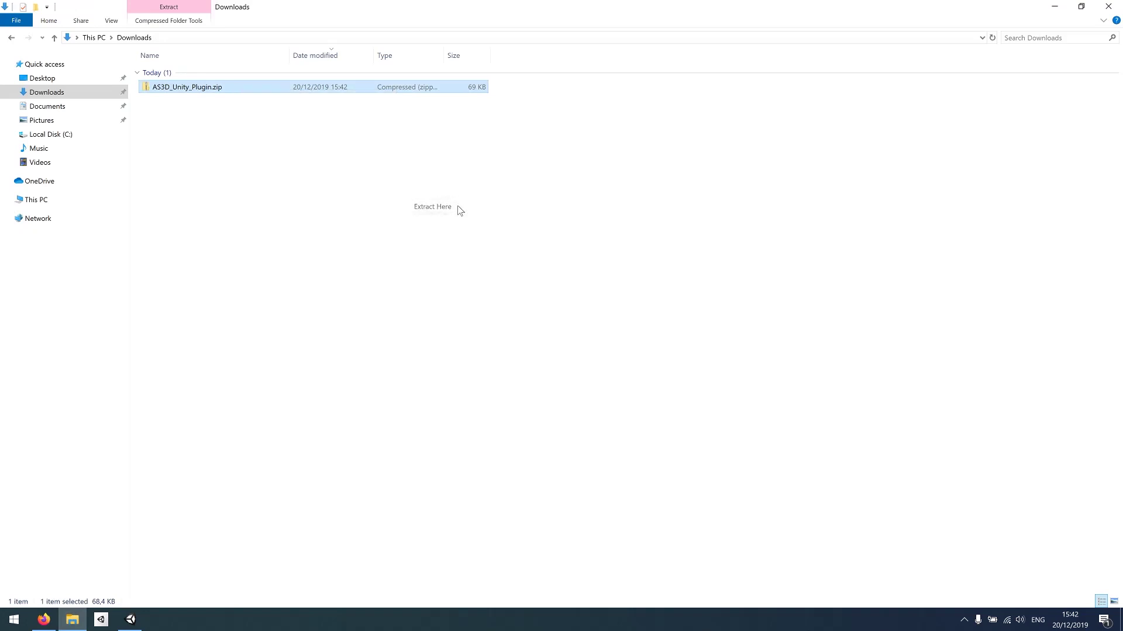
pyautogui.write('*')
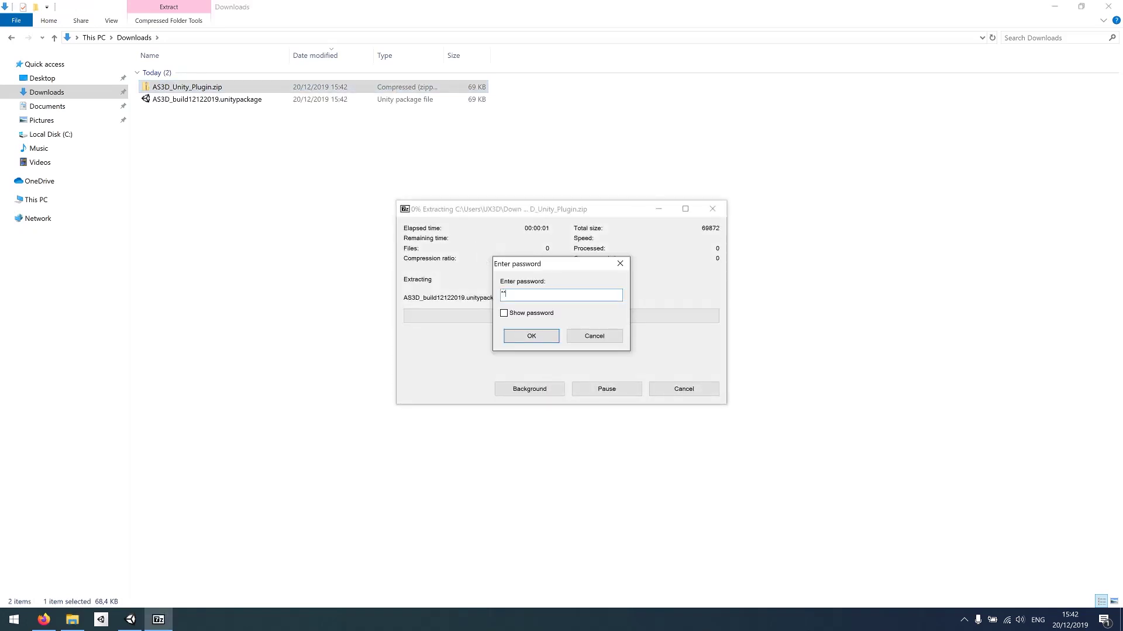
pyautogui.write('********')
pyautogui.press('Return')
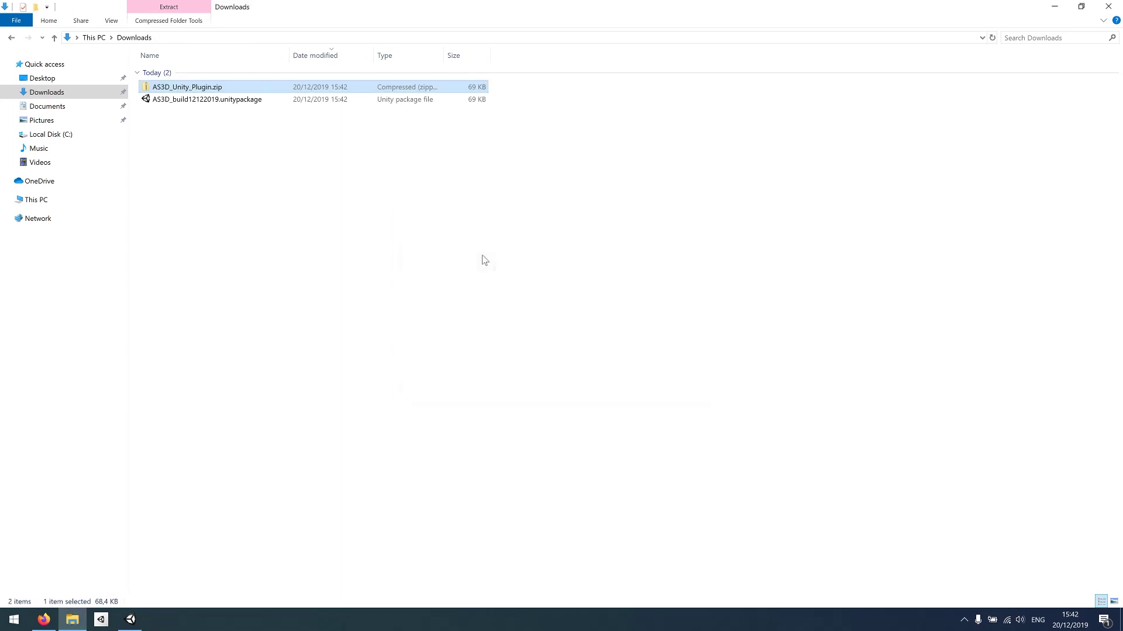
pyautogui.click(256, 101)
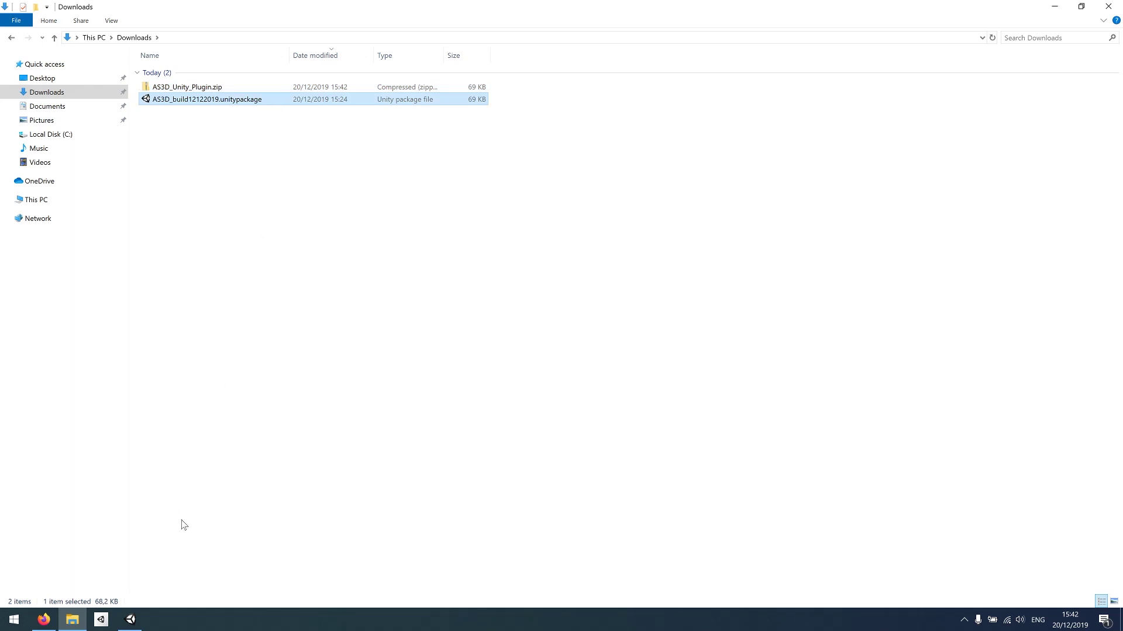
# Step: Switch to Unity and import the custom package AS3D_build12122019.unitypackage from Downloads with all its contents
pyautogui.click(131, 619)
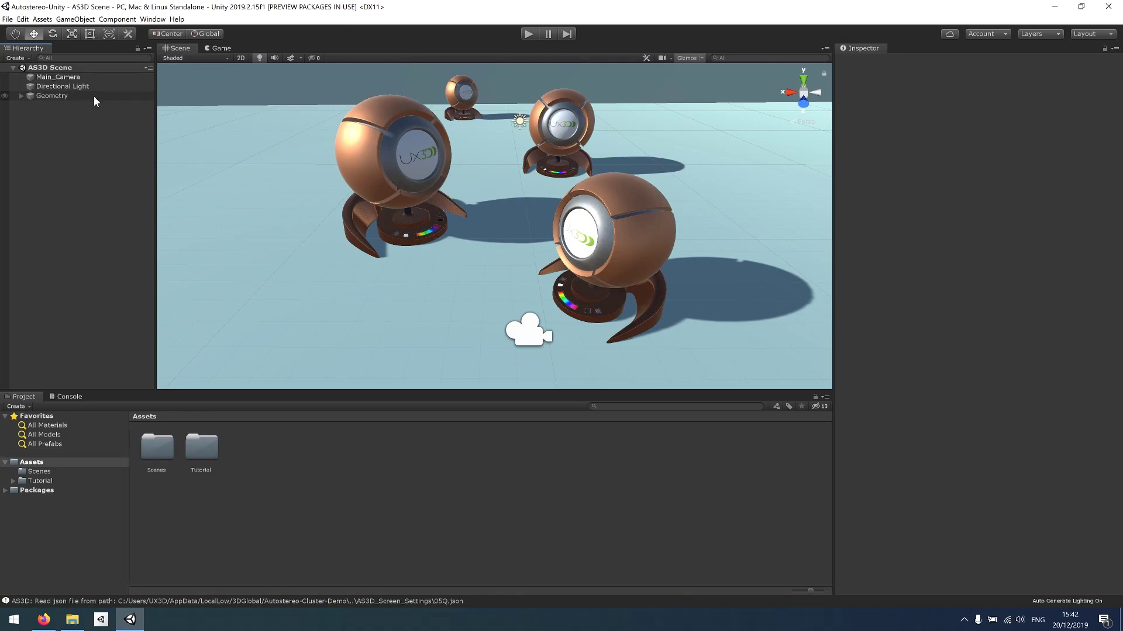
pyautogui.click(49, 21)
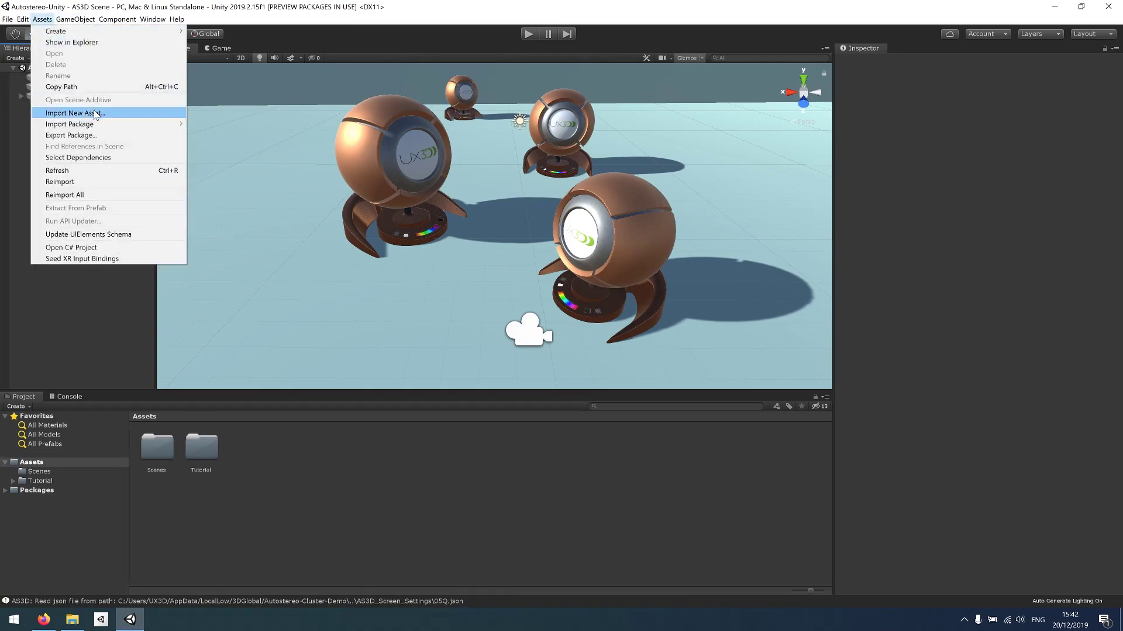
pyautogui.moveTo(120, 124)
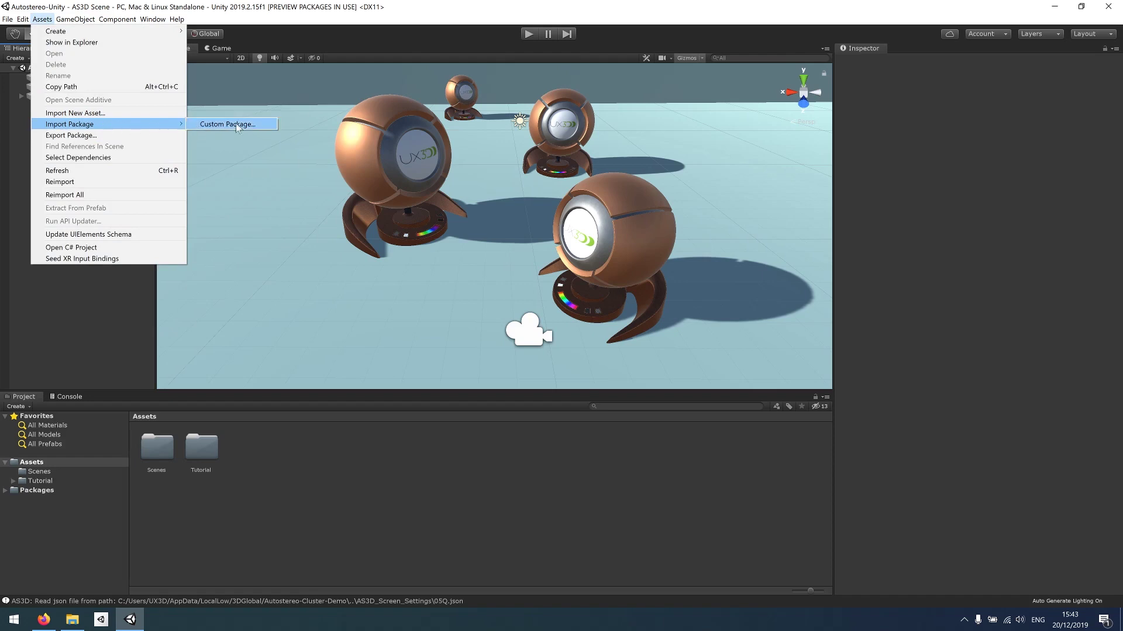
pyautogui.click(261, 124)
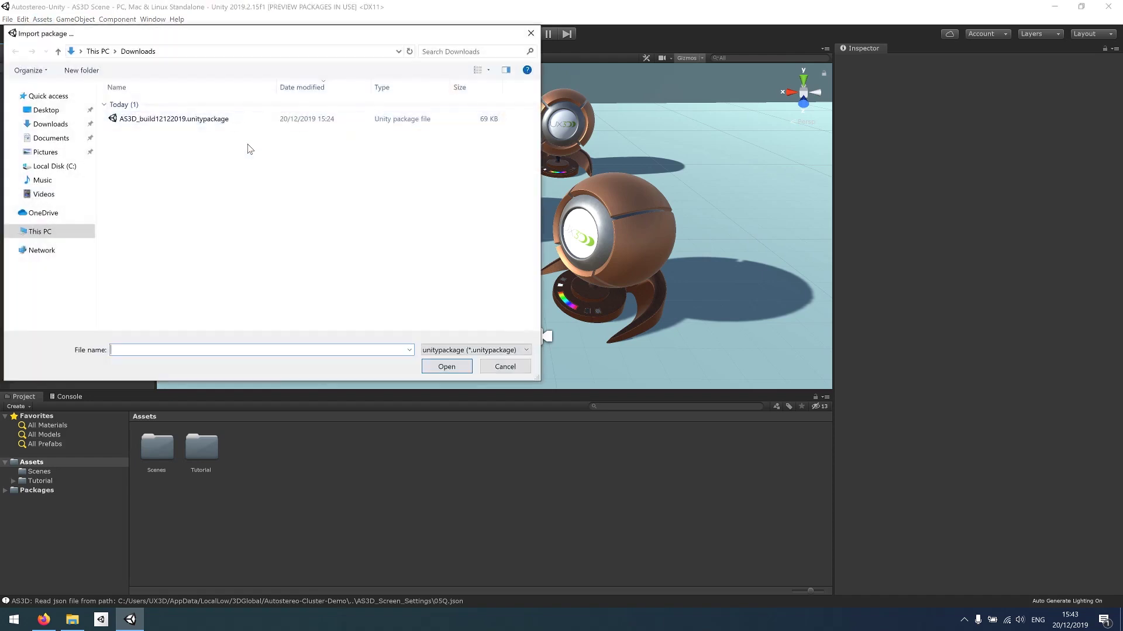
pyautogui.click(174, 118)
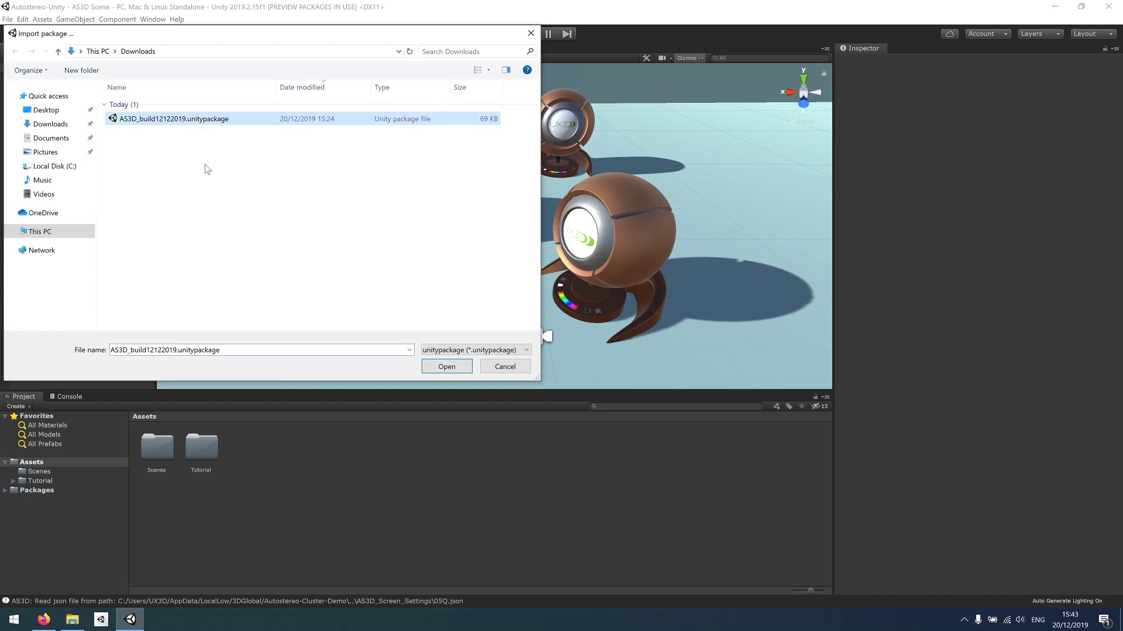
pyautogui.click(446, 366)
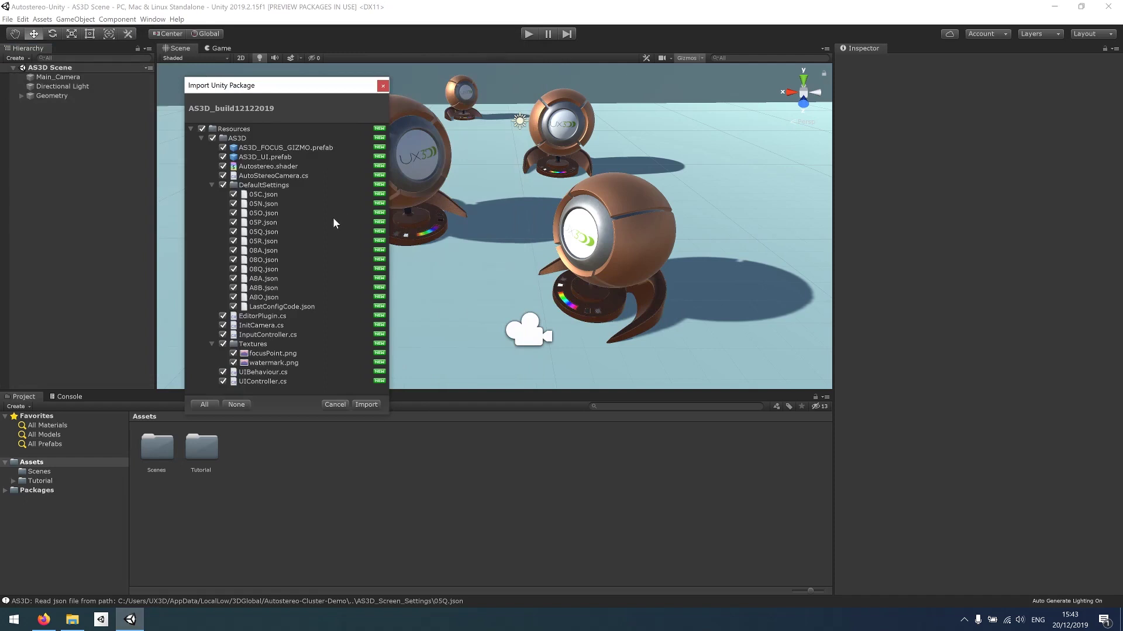
pyautogui.click(367, 405)
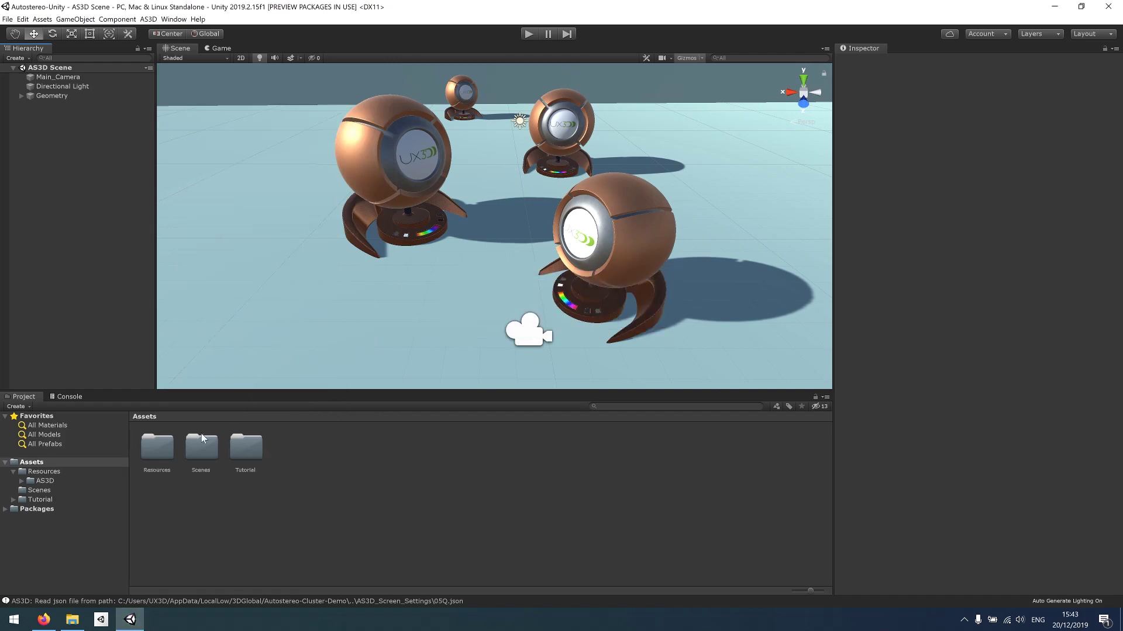
# Step: Open the imported AS3D folder inside the project's Resources folder to view its contents
pyautogui.doubleClick(163, 448)
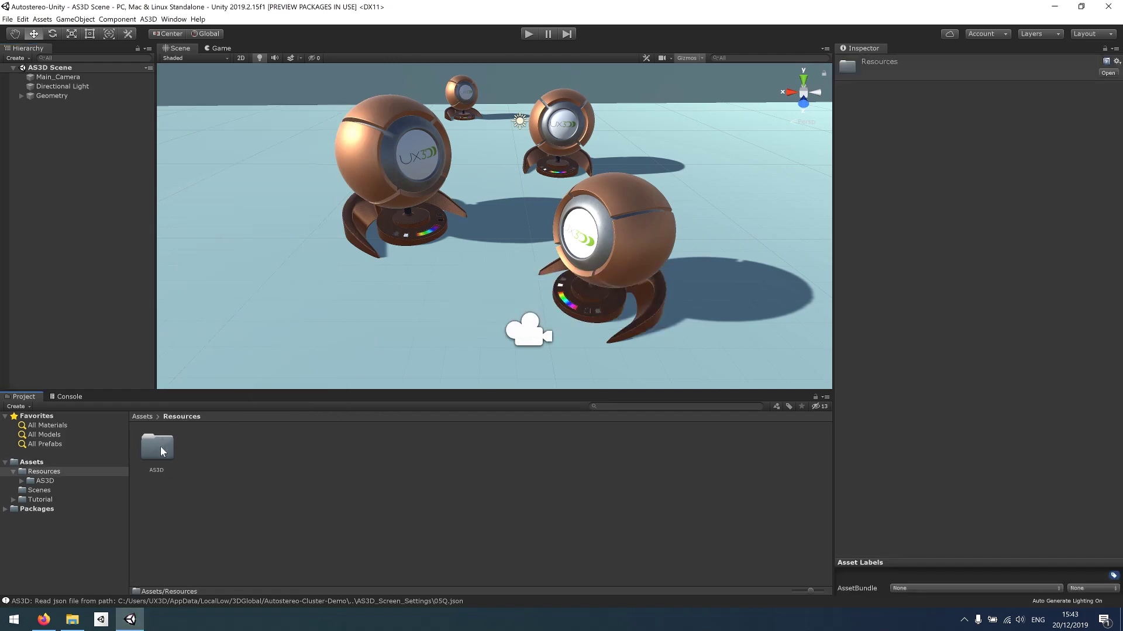
pyautogui.doubleClick(160, 447)
pyautogui.click(407, 475)
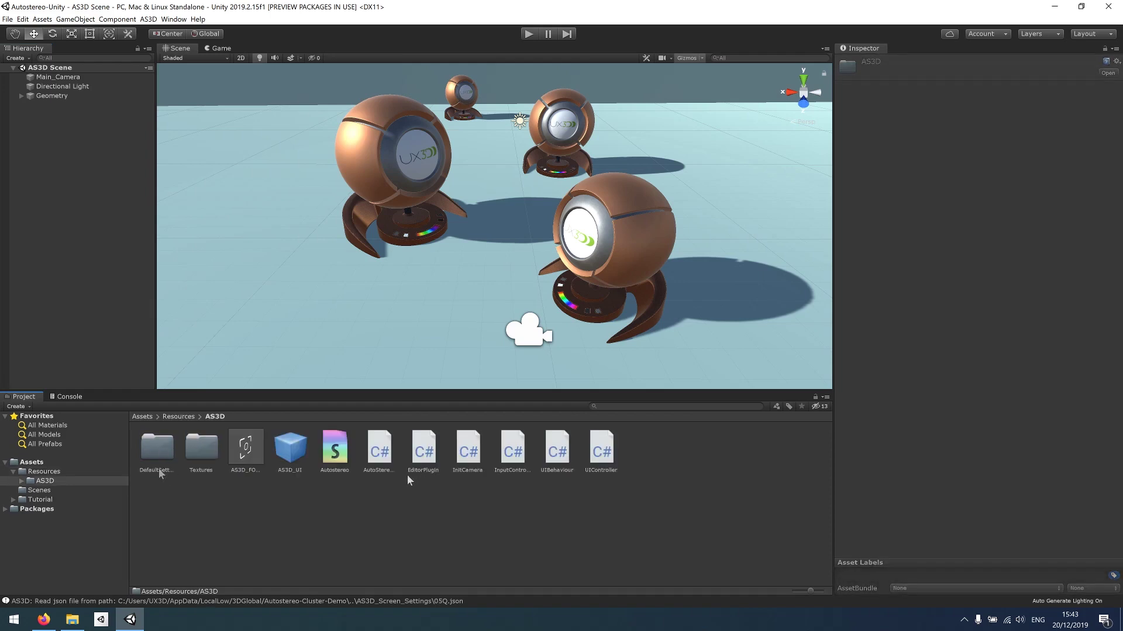
# Step: Initialize AS3D in the scene and create an AS3D focus gizmo
pyautogui.click(156, 22)
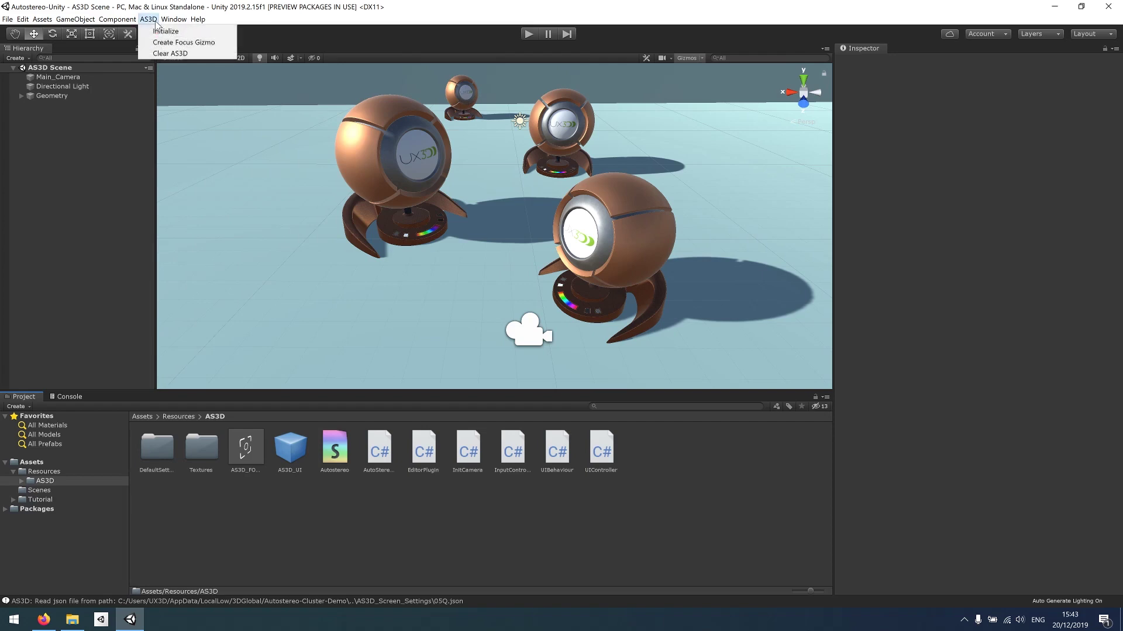
pyautogui.click(186, 33)
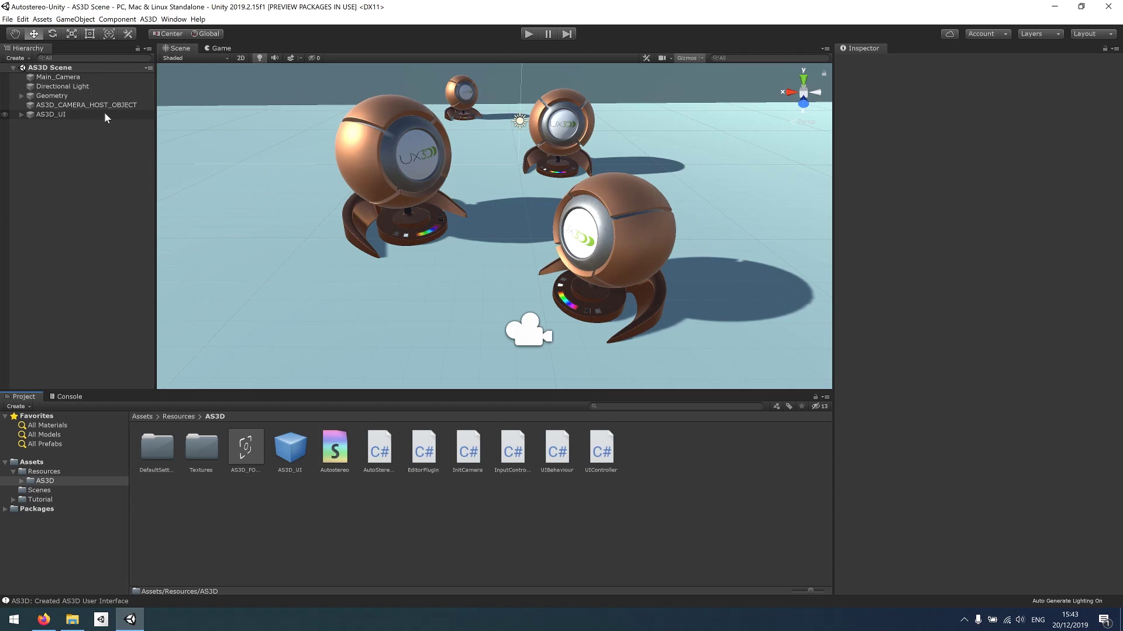
pyautogui.click(153, 22)
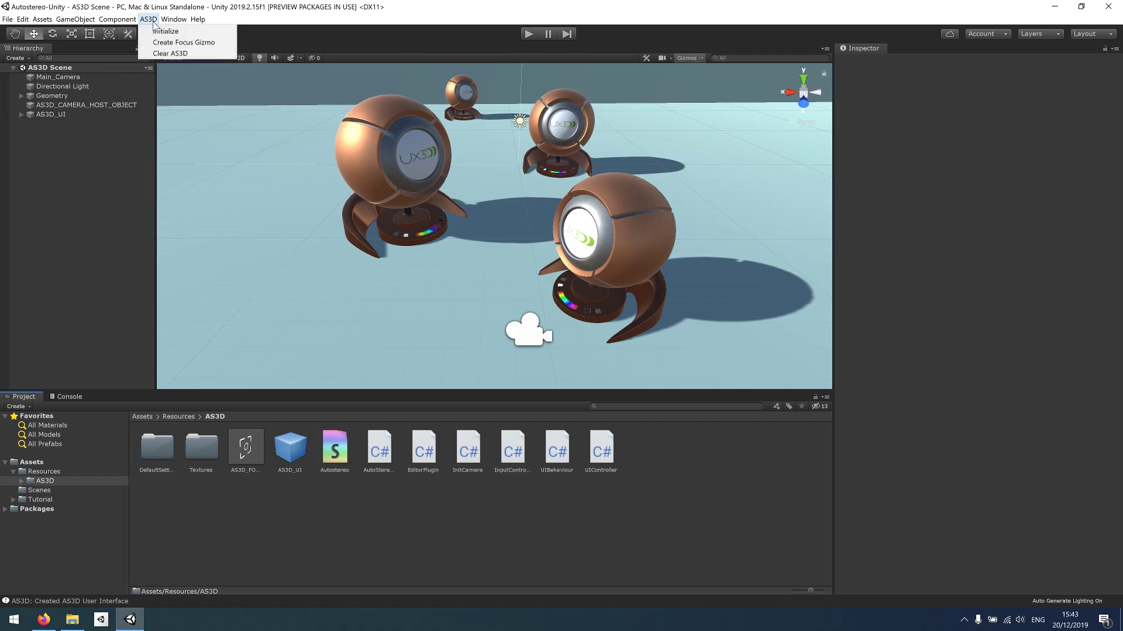
pyautogui.click(173, 45)
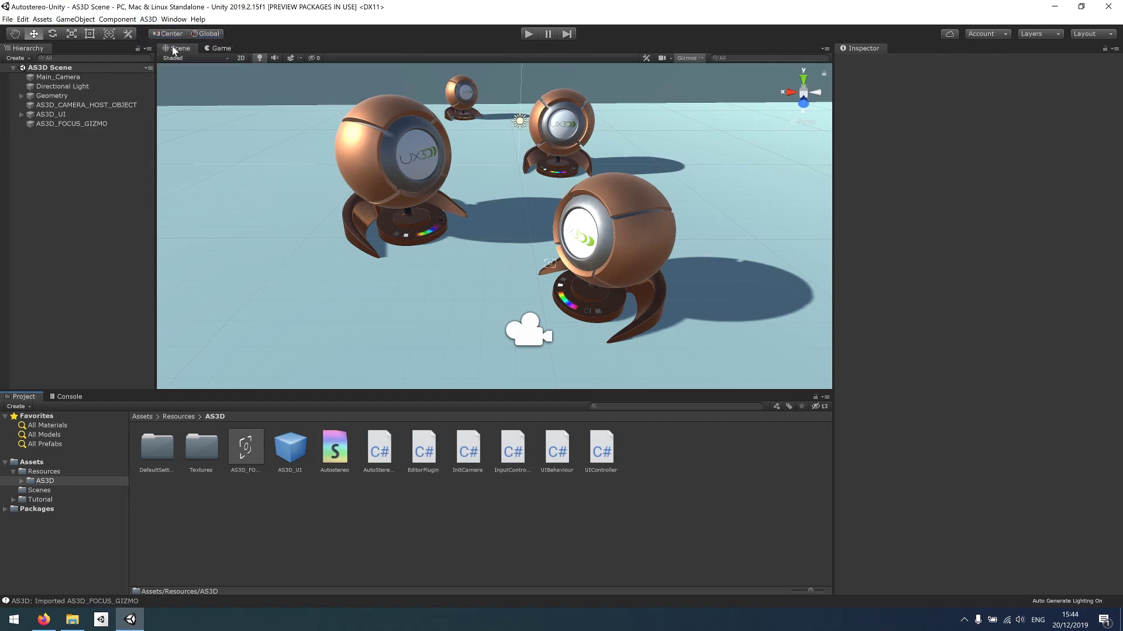
# Step: Move AS3D_FOCUS_GIZMO onto the logo of the large sphere at the left, at about X 3.89, Y 3.58, Z 9.56
pyautogui.click(105, 124)
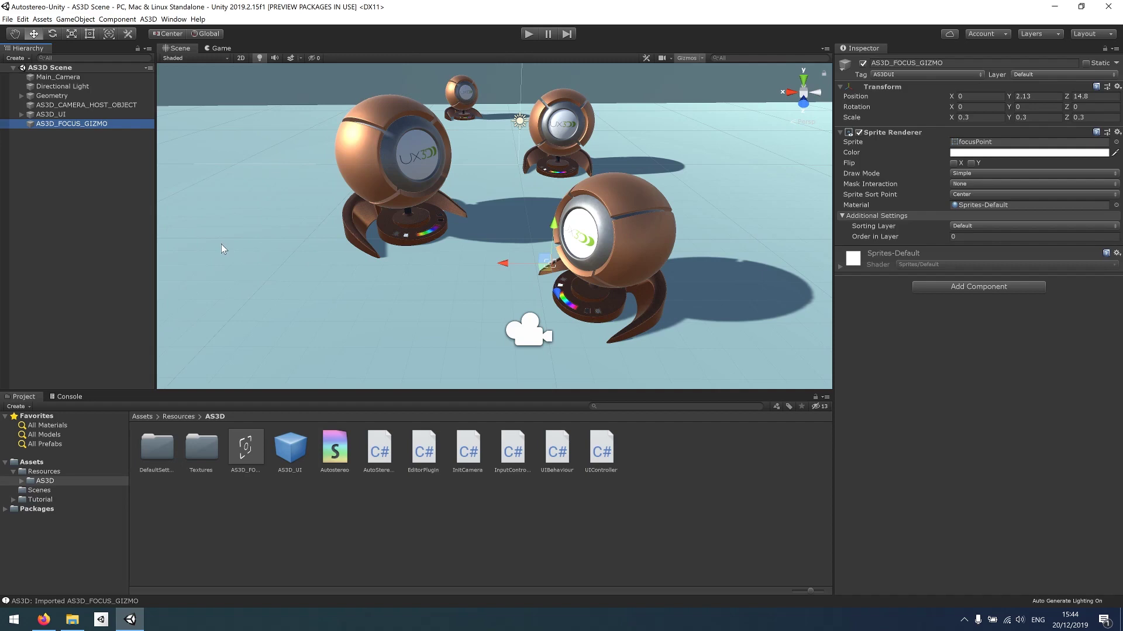
pyautogui.moveTo(546, 263); pyautogui.dragTo(438, 123)
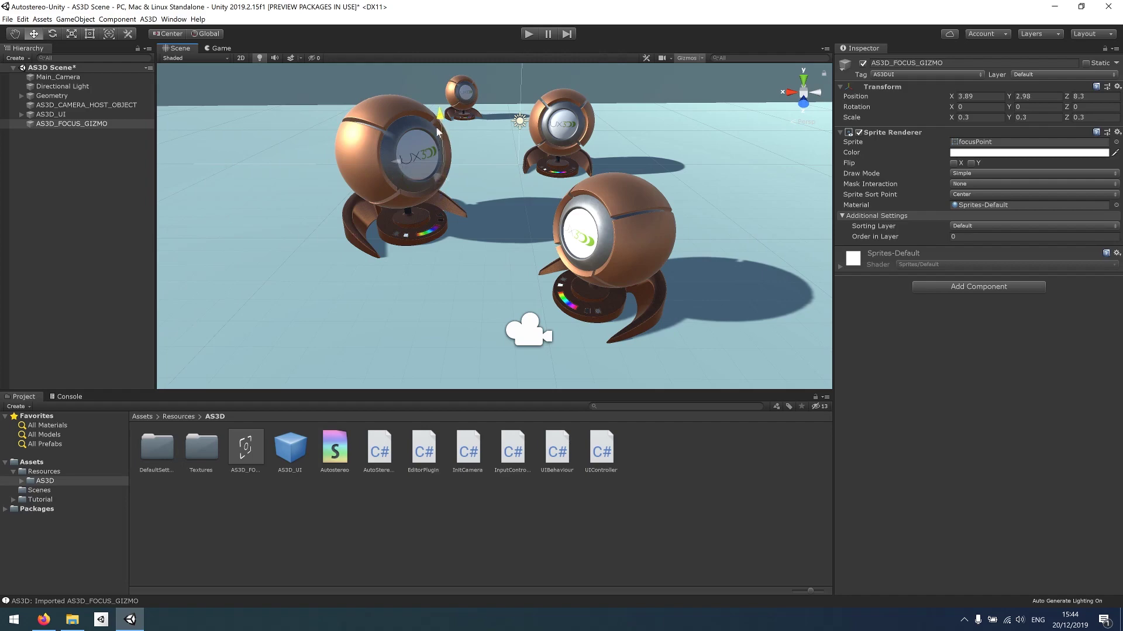
pyautogui.moveTo(442, 179); pyautogui.dragTo(436, 121)
# Step: Play the scene, open the AS3D runtime interface and choose the 05N screen configuration
pyautogui.click(528, 34)
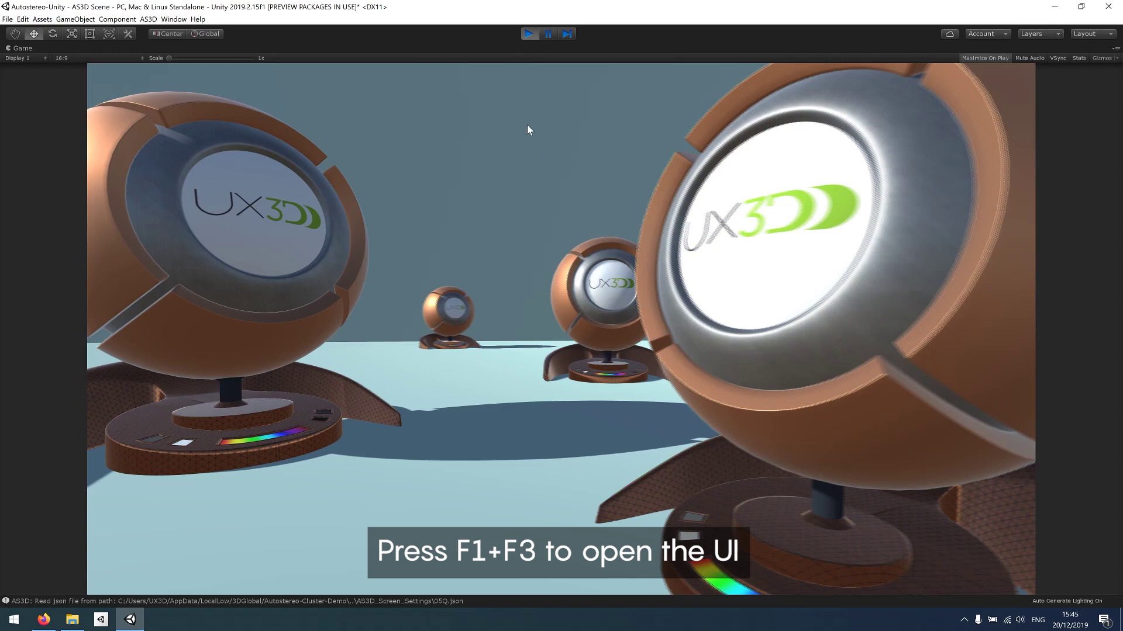
pyautogui.hotkey('F1', 'F3')
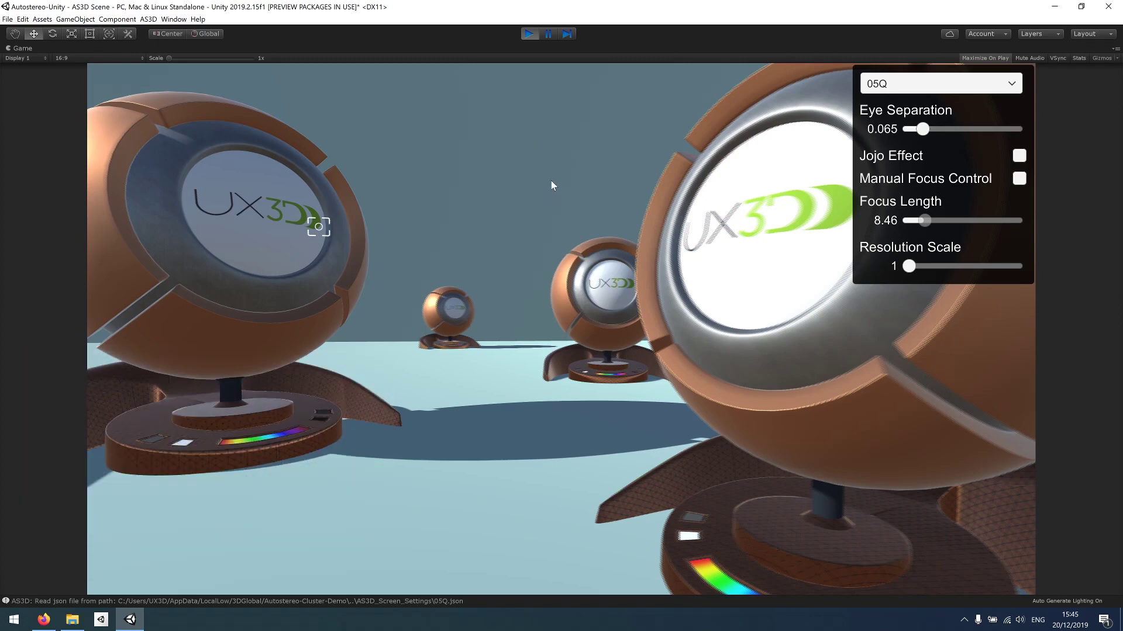
pyautogui.click(904, 92)
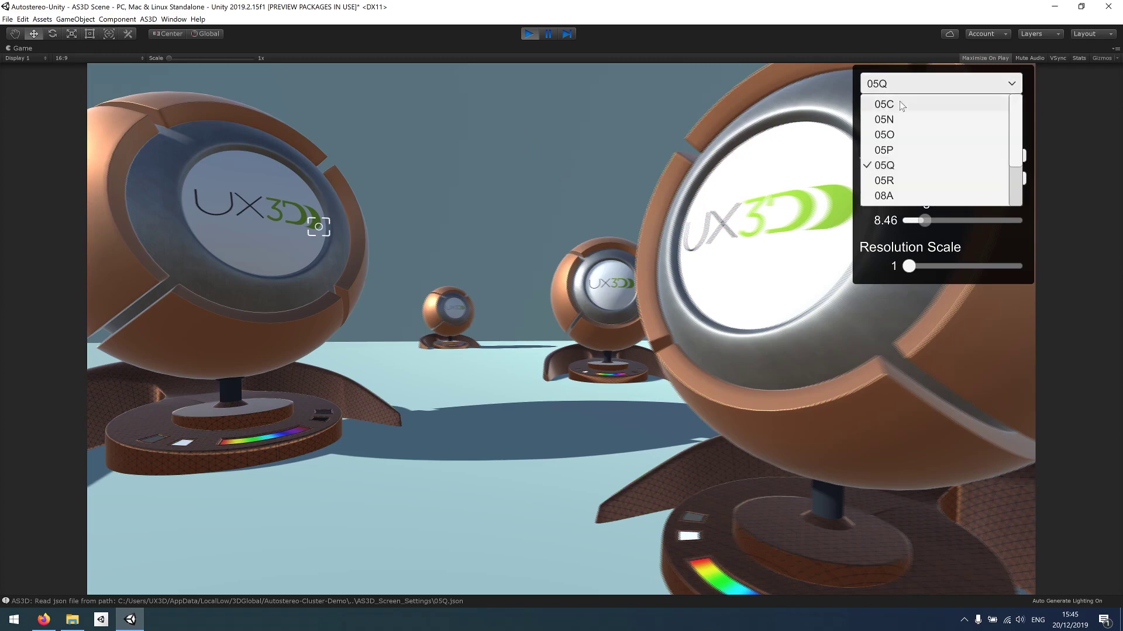
pyautogui.click(901, 120)
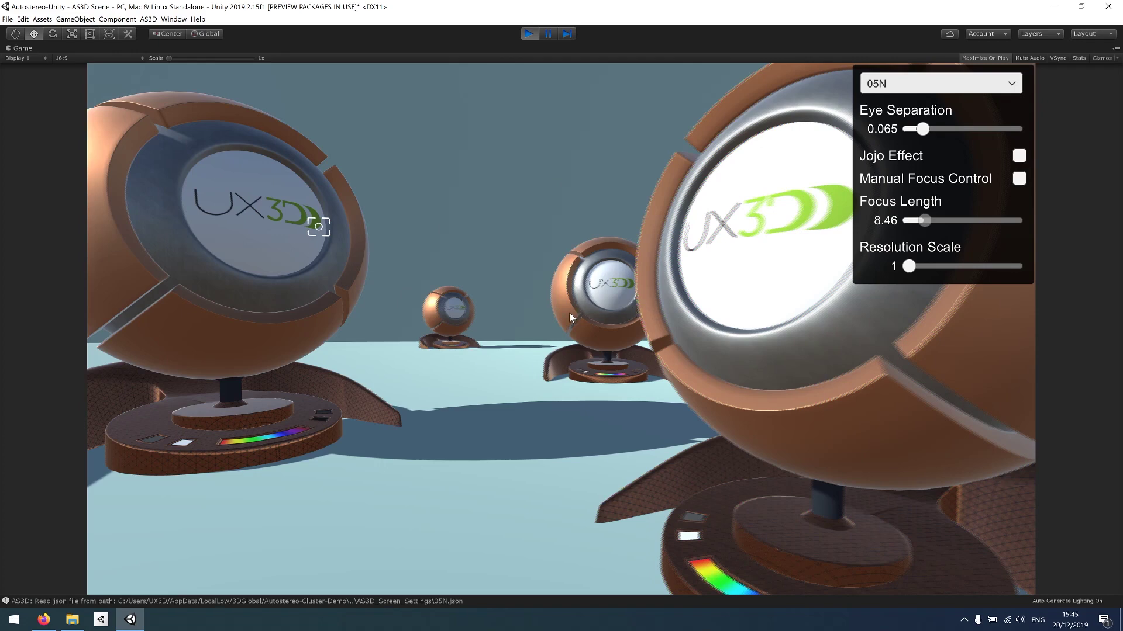
# Step: Set the eye separation to about 0.12, and switch the Jojo Effect on and off again
pyautogui.moveTo(923, 129)
pyautogui.mouseDown()
pyautogui.moveTo(1001, 128)
pyautogui.moveTo(924, 135)
pyautogui.mouseUp()
pyautogui.moveTo(916, 135); pyautogui.dragTo(935, 153)
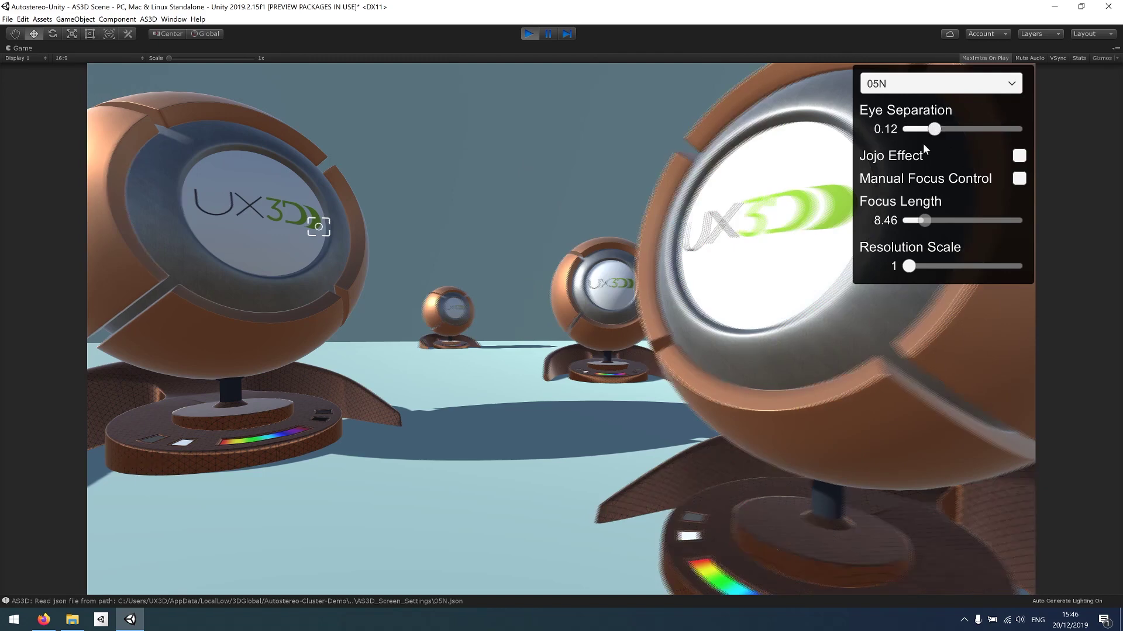
pyautogui.click(1019, 155)
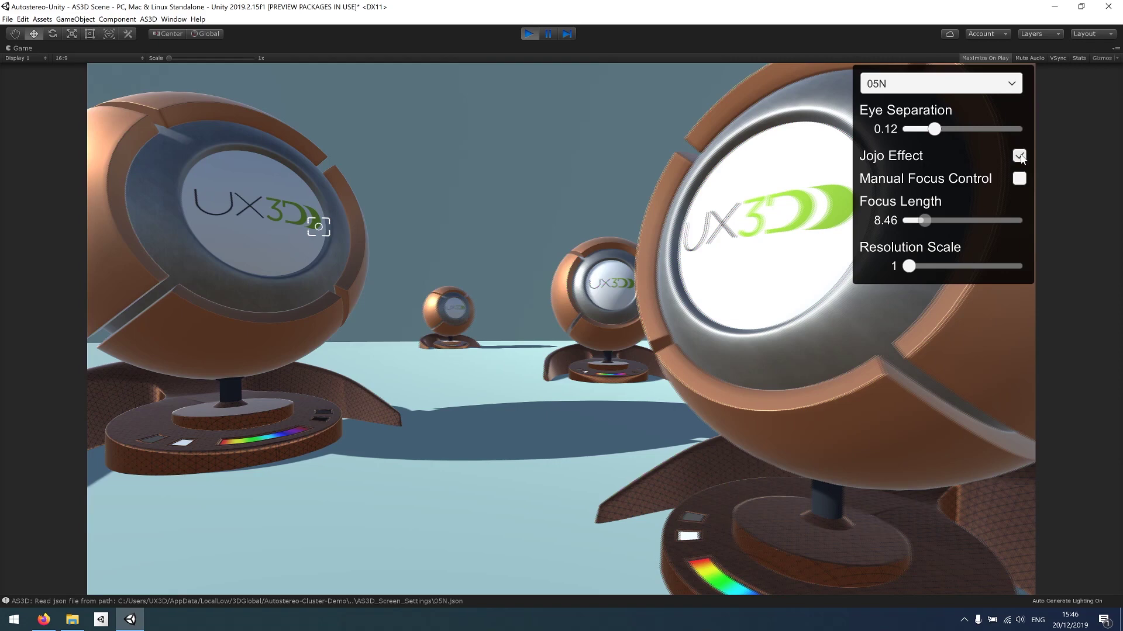
pyautogui.click(1019, 156)
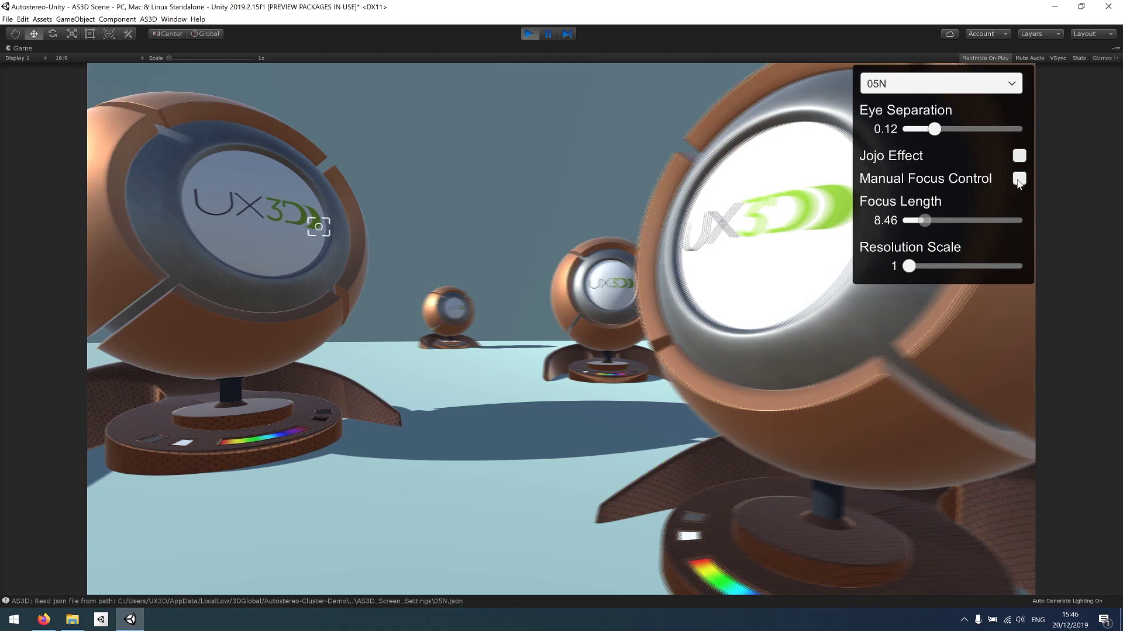
# Step: Enable Manual Focus Control and set the focus length to about 3.31 with the resolution scale at 1
pyautogui.click(1019, 179)
pyautogui.moveTo(969, 224); pyautogui.dragTo(932, 231)
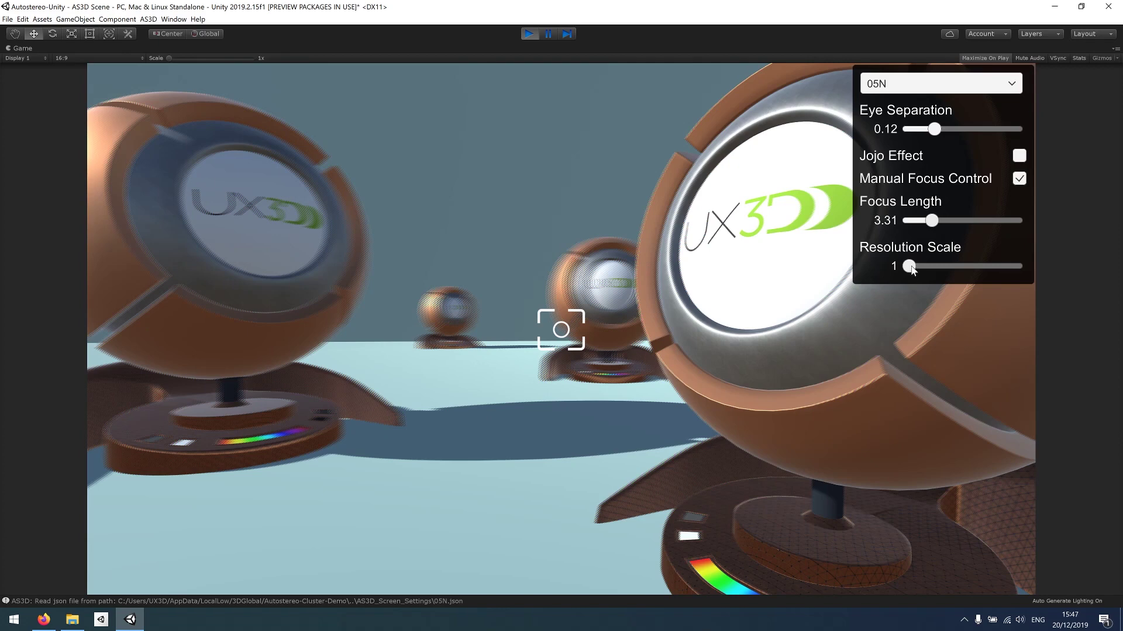
pyautogui.moveTo(910, 268)
pyautogui.mouseDown()
pyautogui.moveTo(967, 267)
pyautogui.moveTo(909, 268)
pyautogui.mouseUp()
# Step: Stop playing the scene and clear AS3D from it
pyautogui.click(529, 35)
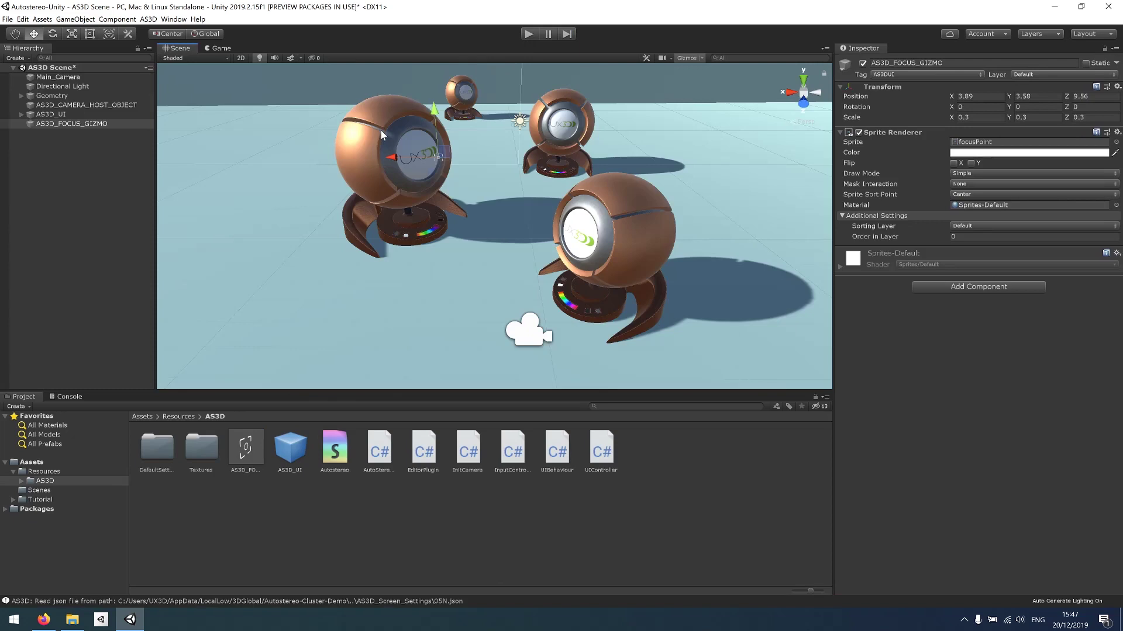
pyautogui.click(153, 20)
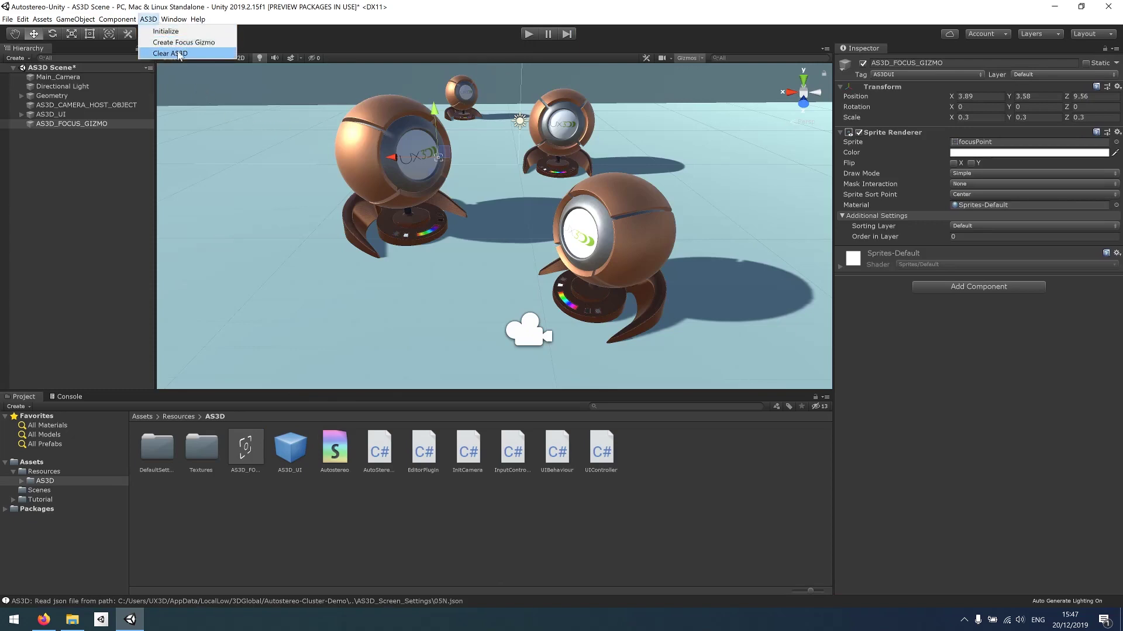
pyautogui.click(197, 55)
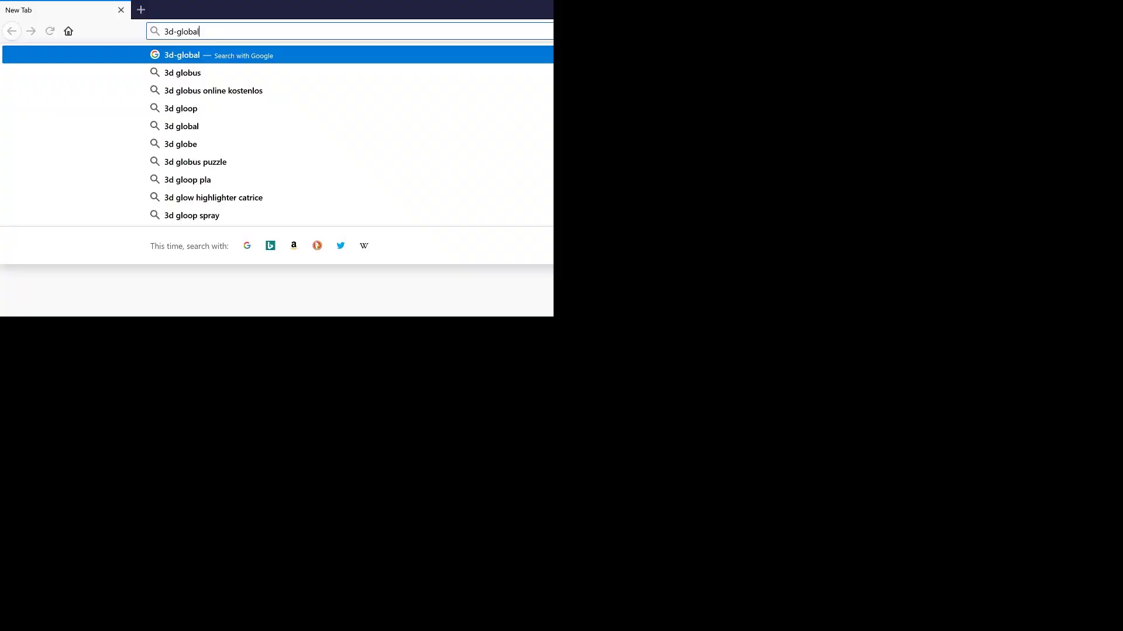
# Step: Open the website 3d-global.eu in the browser and go to its UNITY Plugin download section
pyautogui.write('.eu')
pyautogui.press('Return')
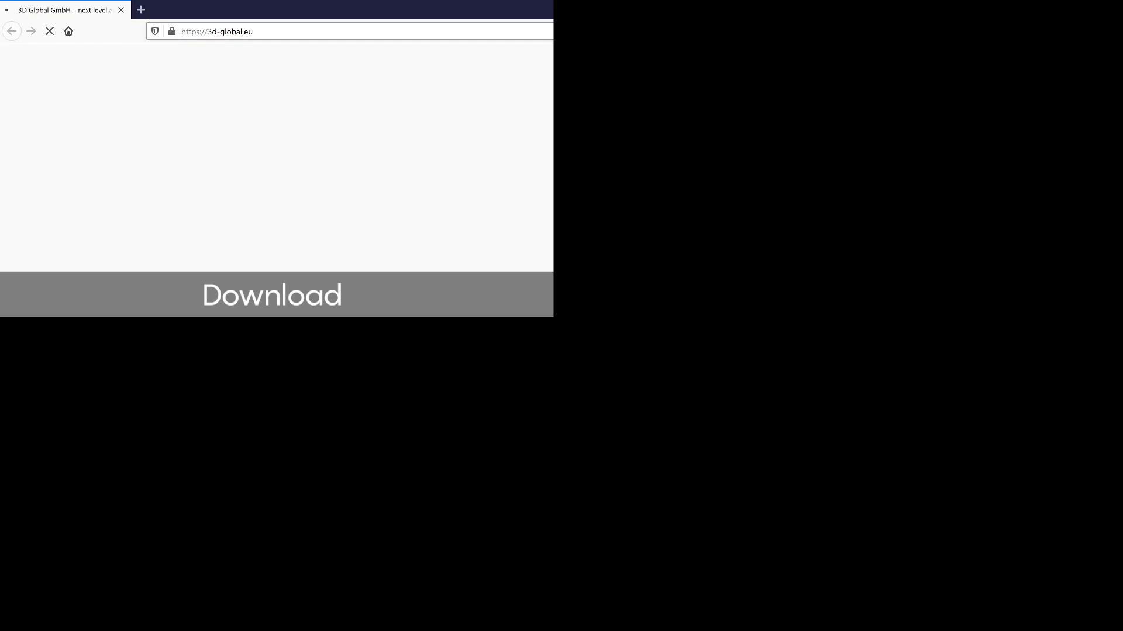
pyautogui.moveTo(300, 73)
pyautogui.click(368, 198)
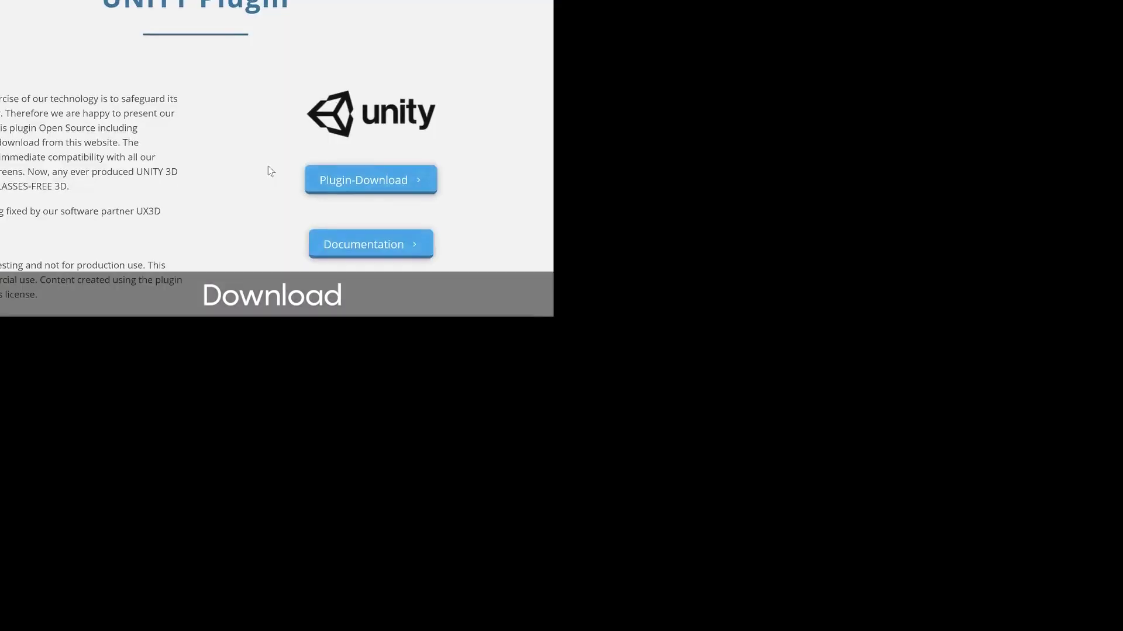
pyautogui.scroll(-1, 271, 193)
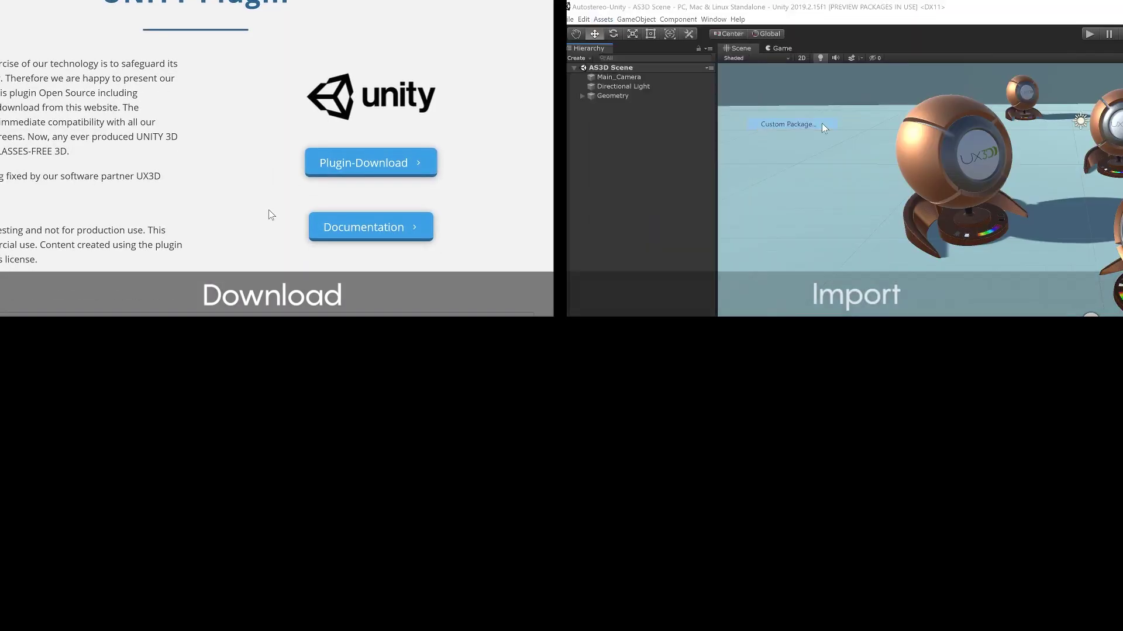